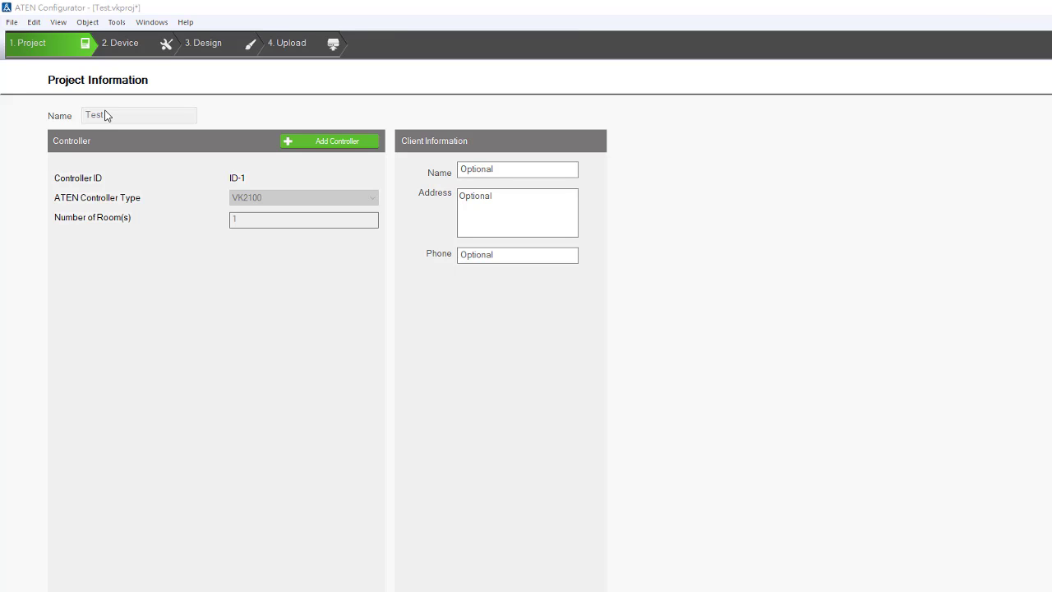
Step: Pass through the device configuration to the Design stage and choose ATEN Theme 2 as the iPad viewer's home page
click(124, 47)
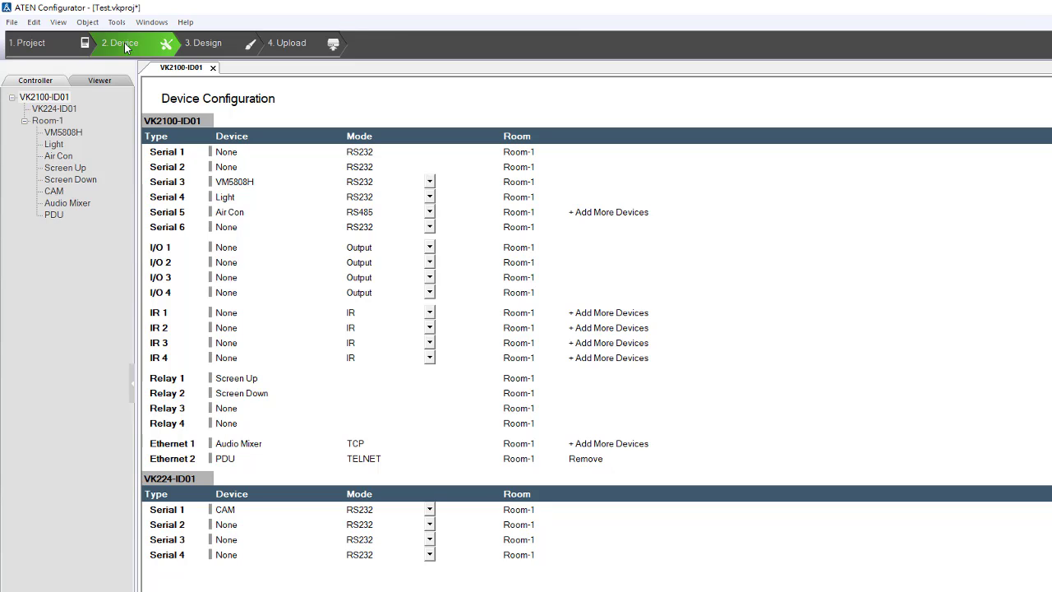
click(202, 43)
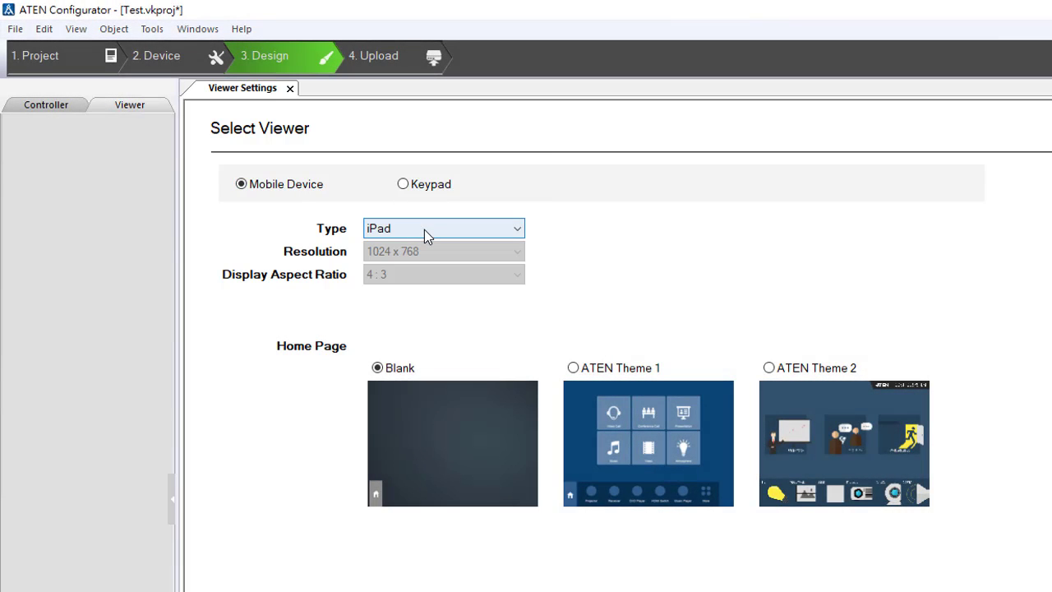
click(425, 231)
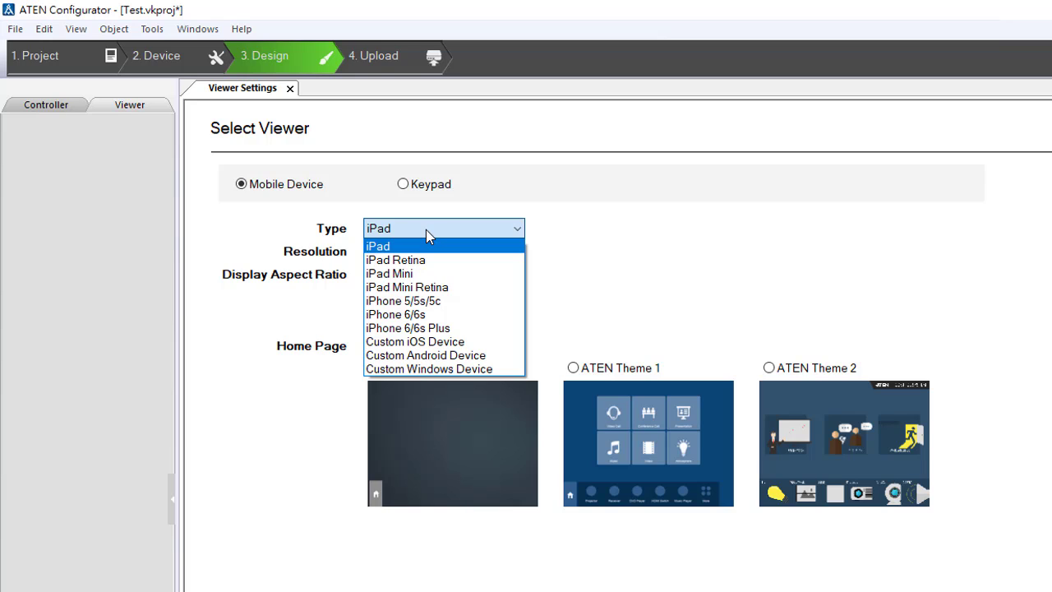
click(331, 297)
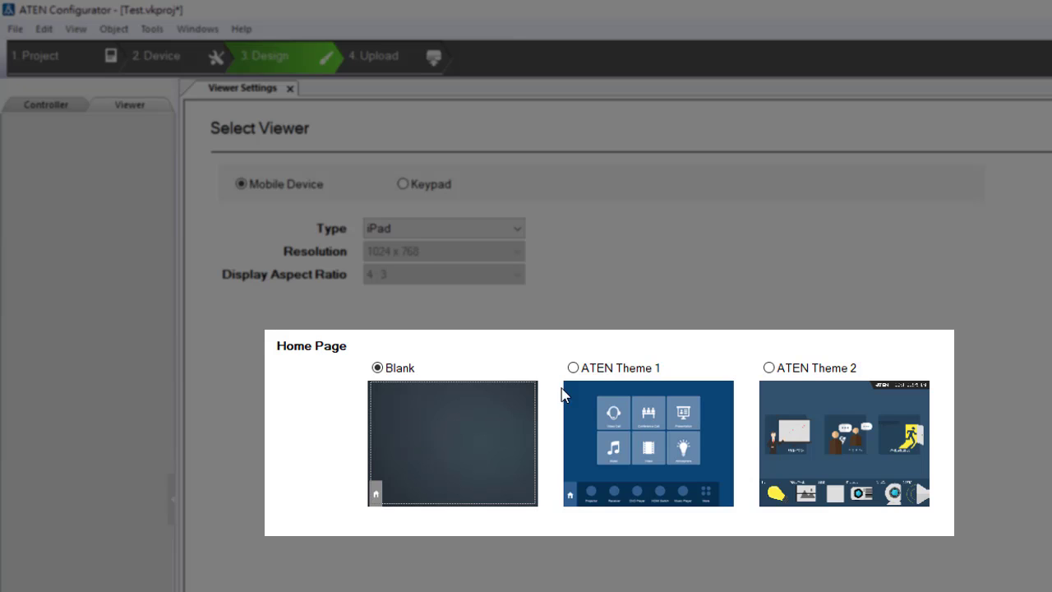
click(575, 367)
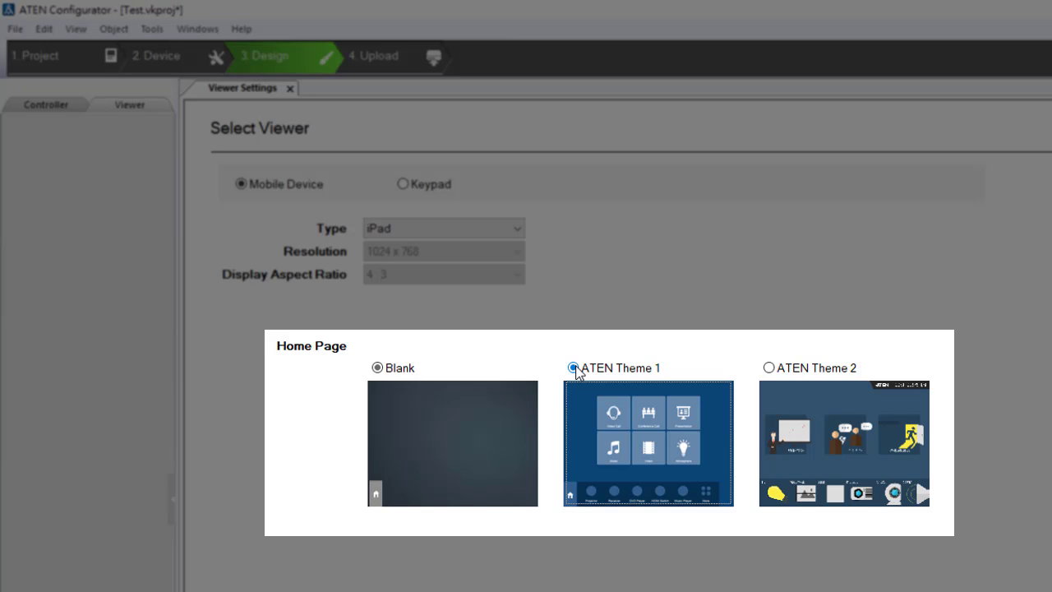
click(770, 369)
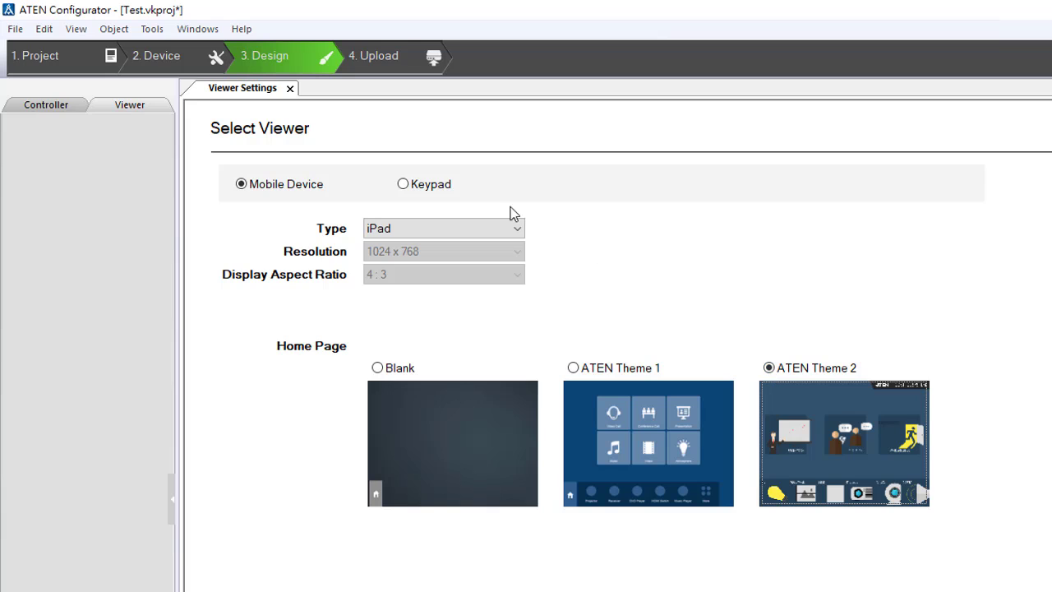
Step: Switch the viewer kind to Keypad and check the available keypad models
click(402, 185)
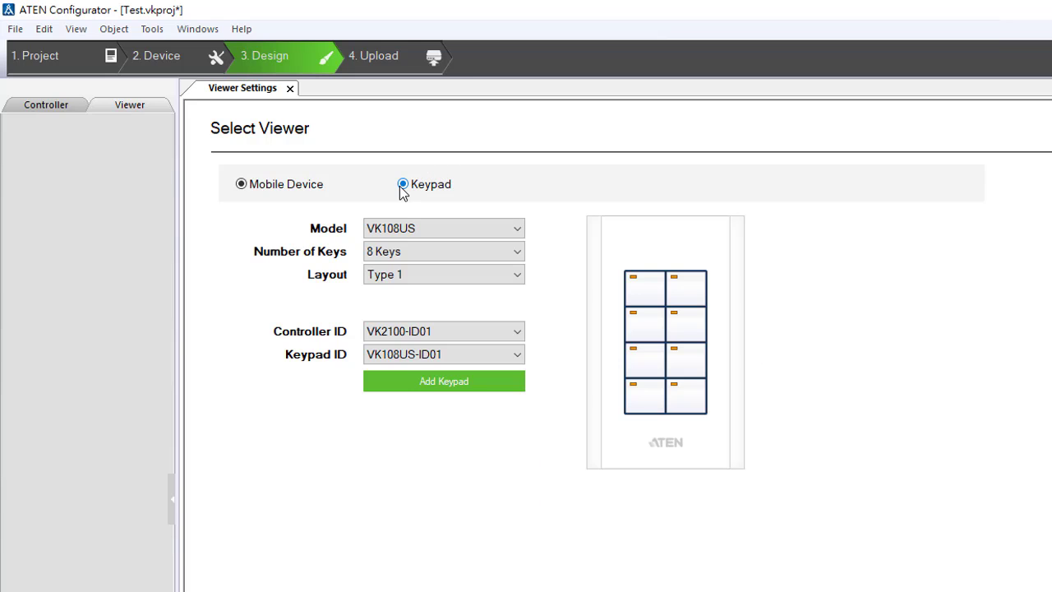
click(519, 234)
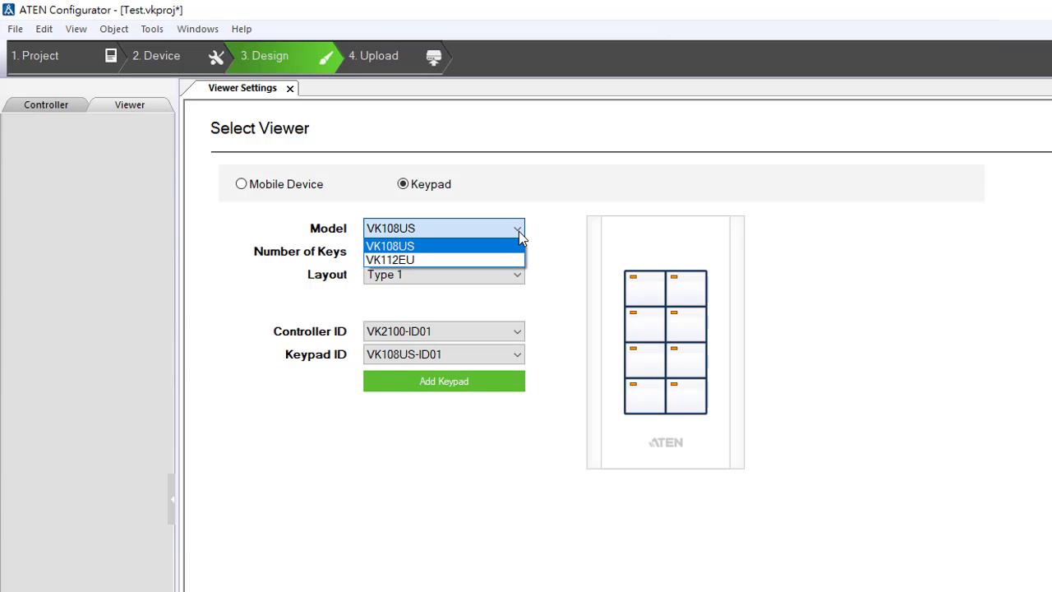
click(554, 238)
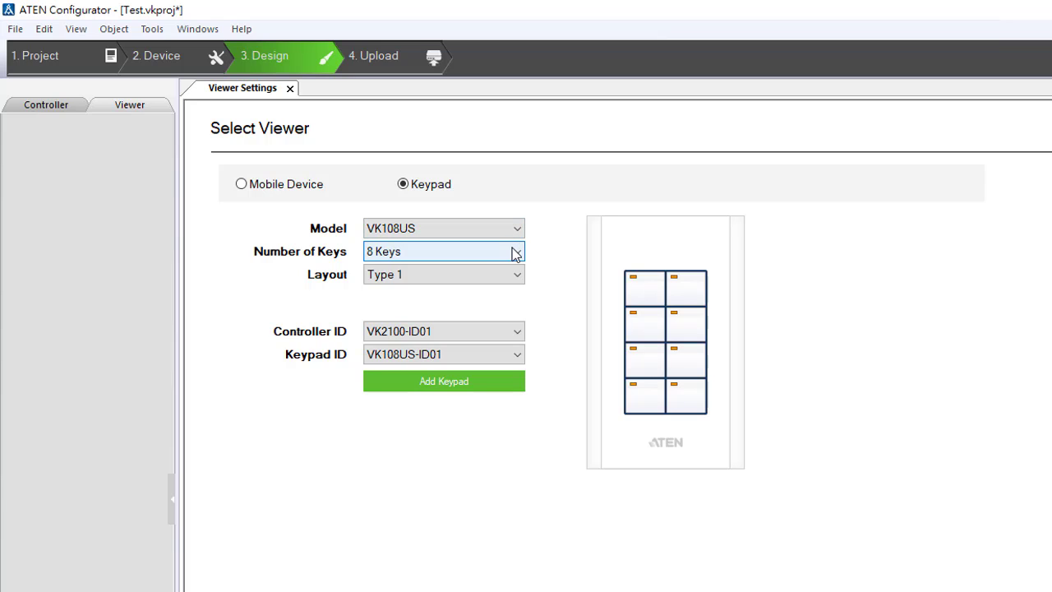
Step: Try the VK108US keypad with 7, 6 and 4 keys, and finally set it to 6 keys
click(466, 259)
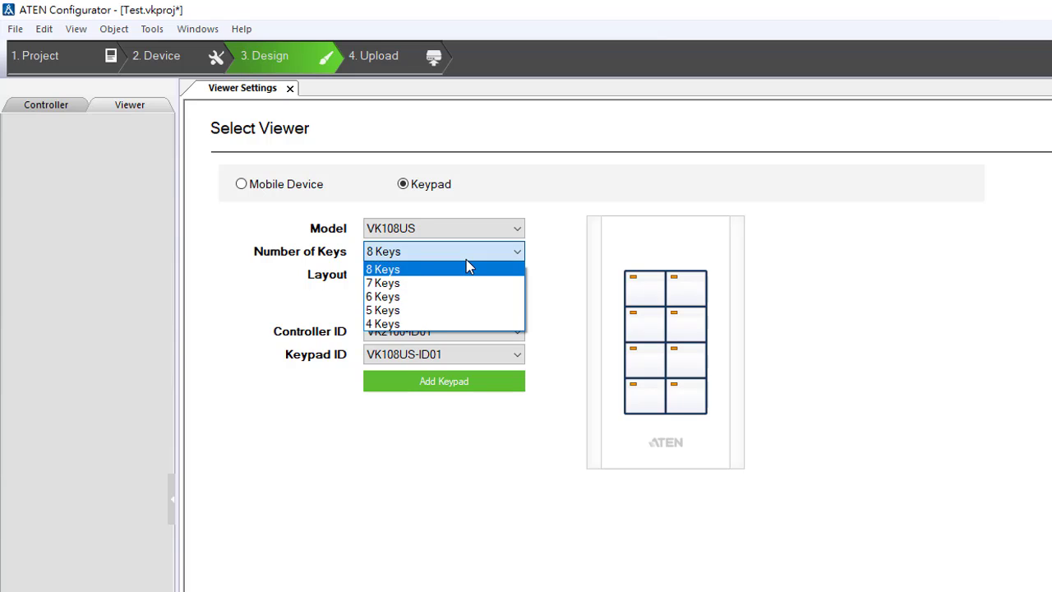
click(465, 284)
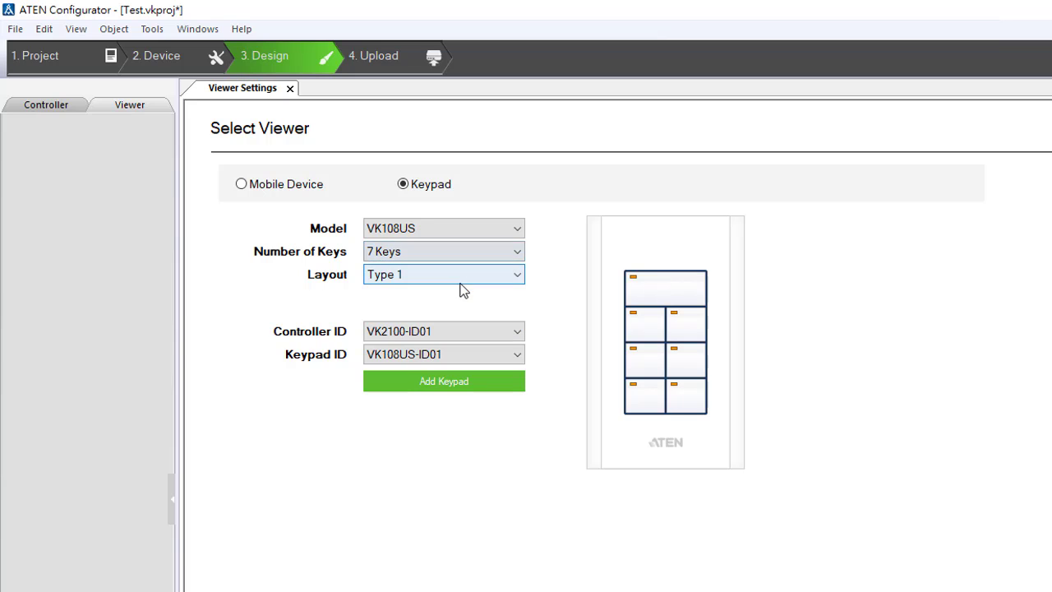
click(443, 249)
click(432, 297)
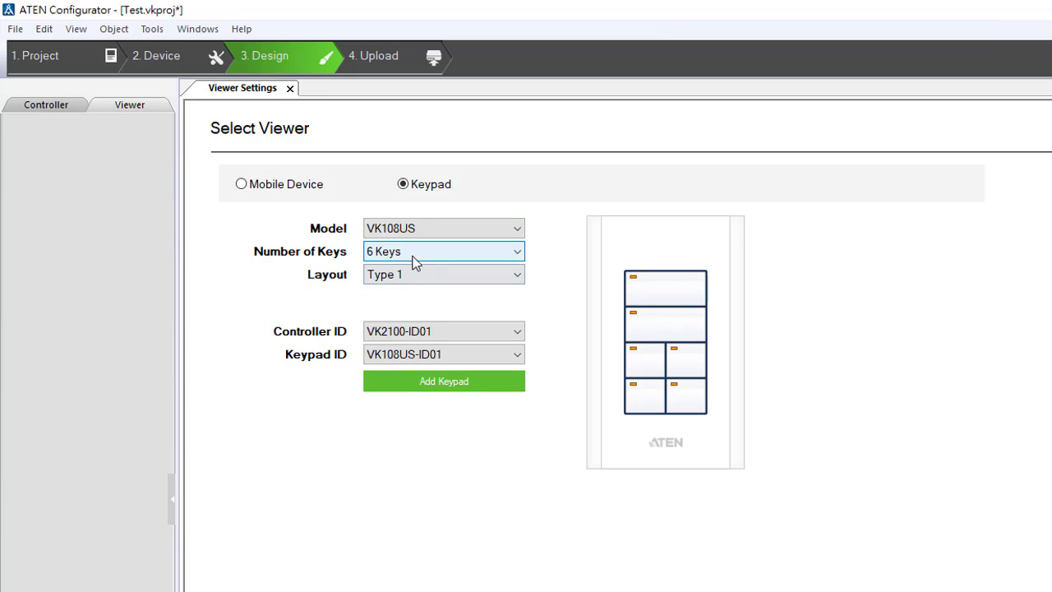
click(415, 261)
click(411, 325)
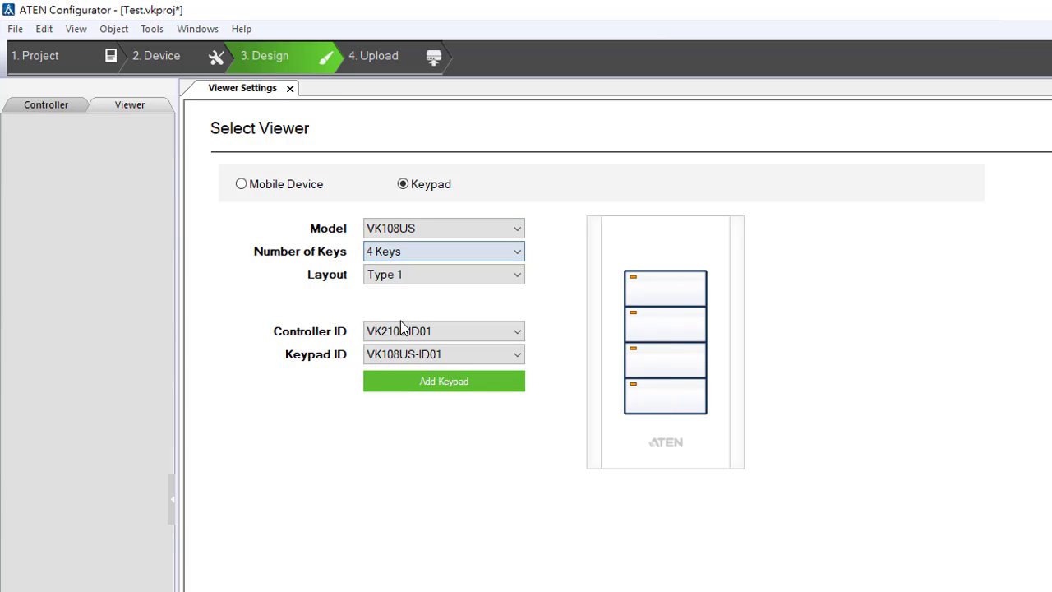
click(405, 257)
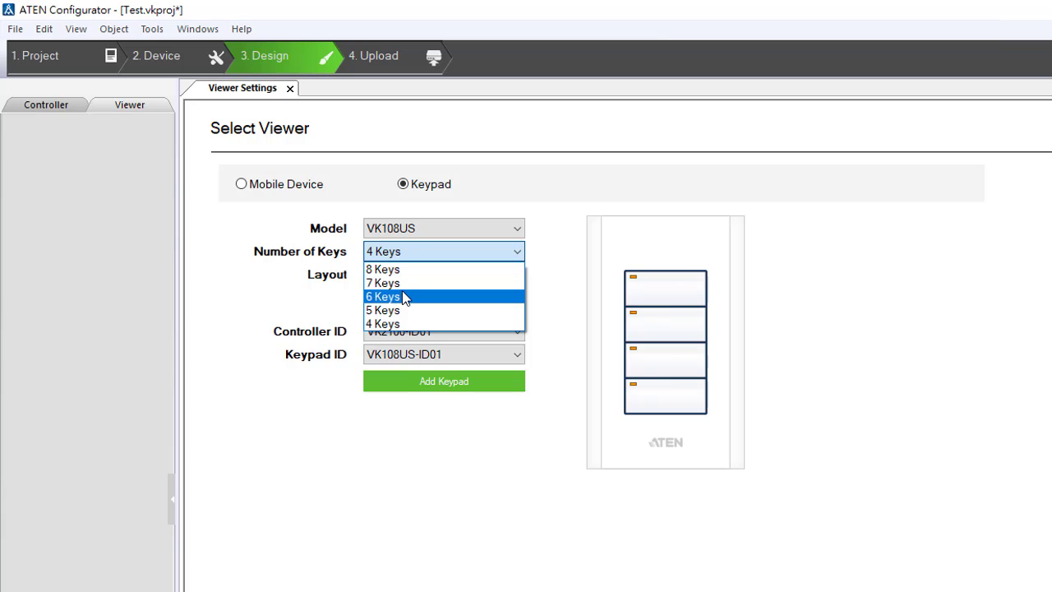
click(401, 293)
Step: Check the layout, controller ID and keypad ID options available for the VK108US keypad
click(398, 279)
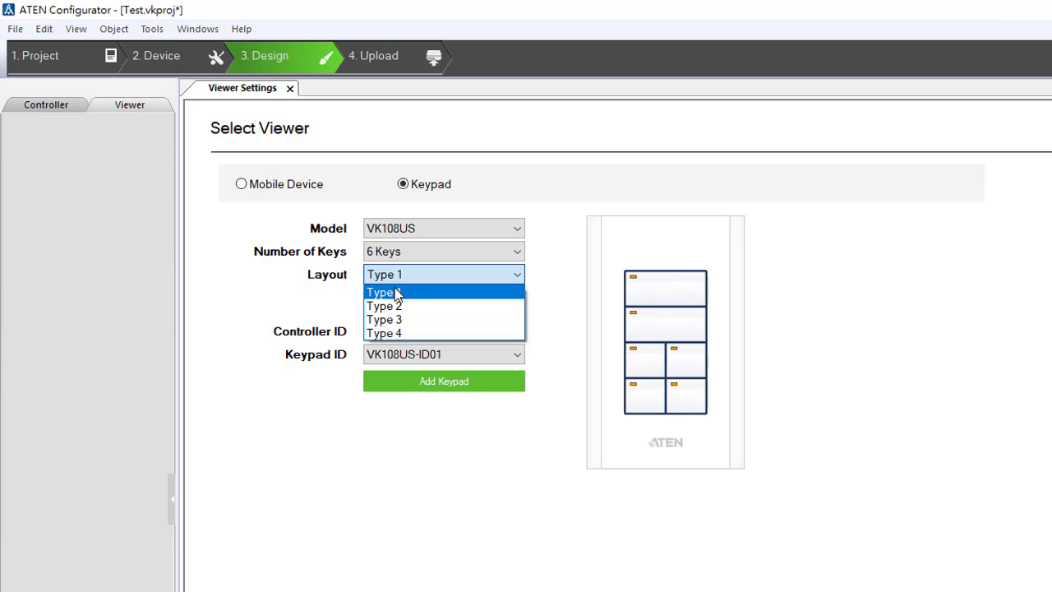
click(336, 298)
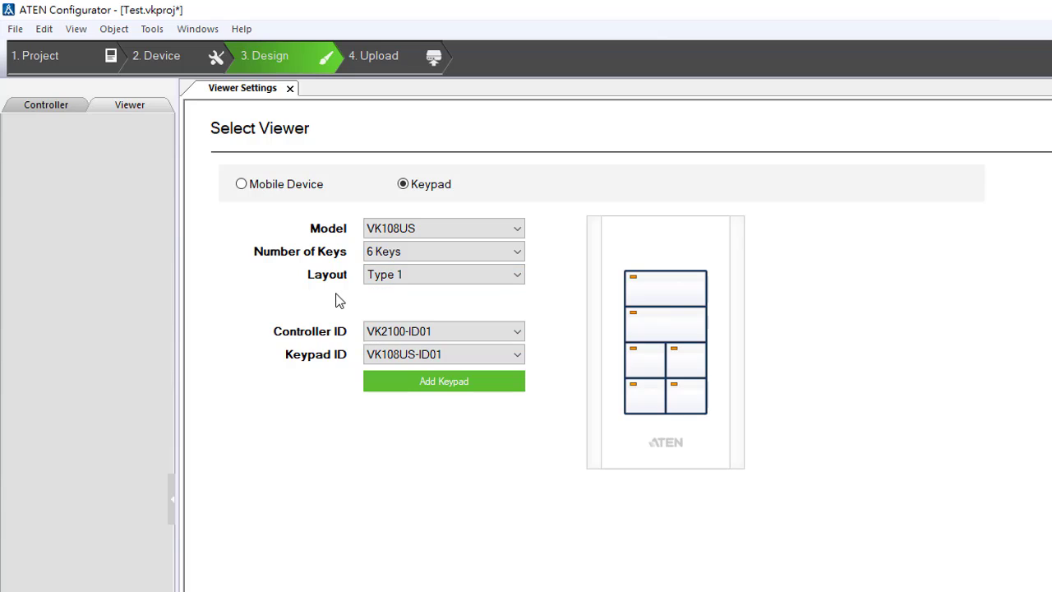
click(451, 333)
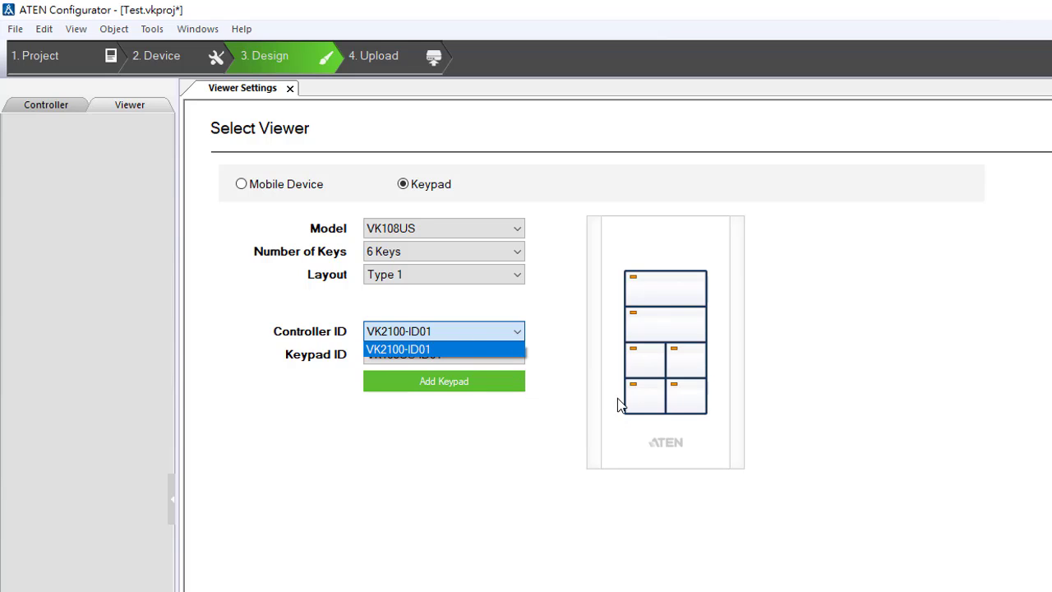
click(425, 430)
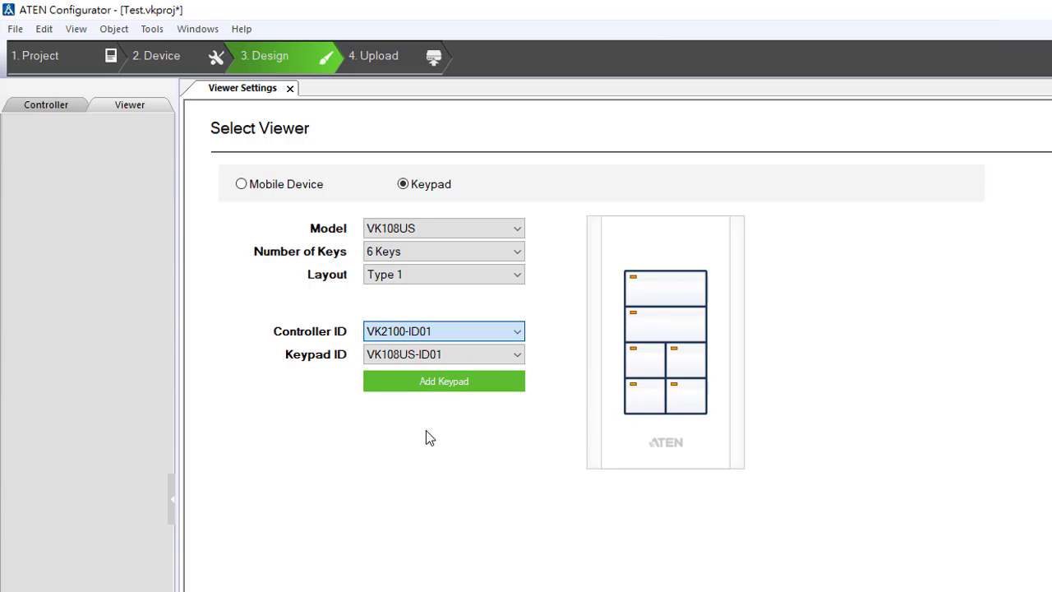
click(418, 356)
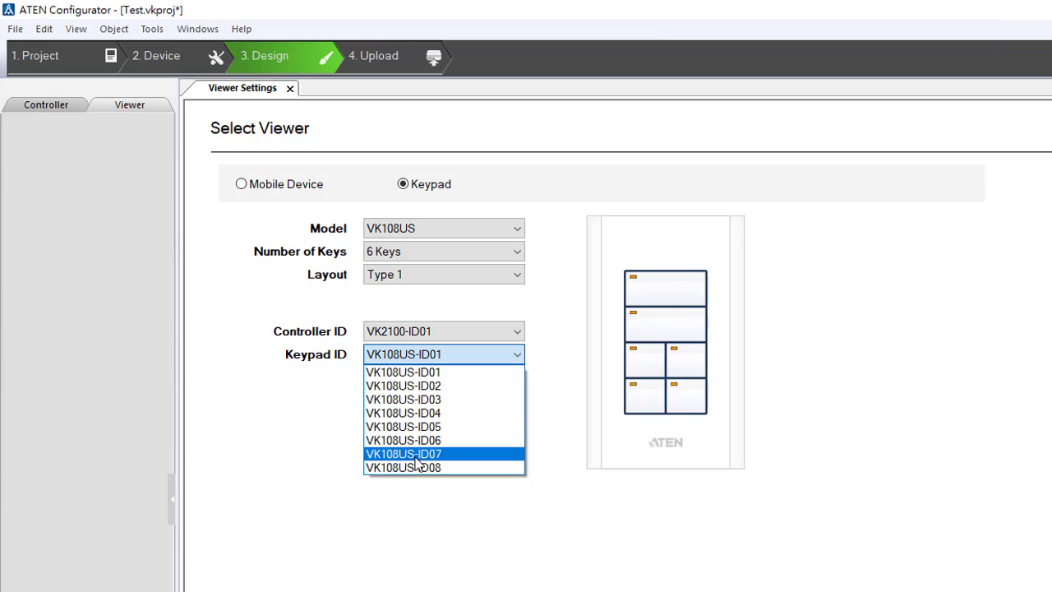
click(407, 536)
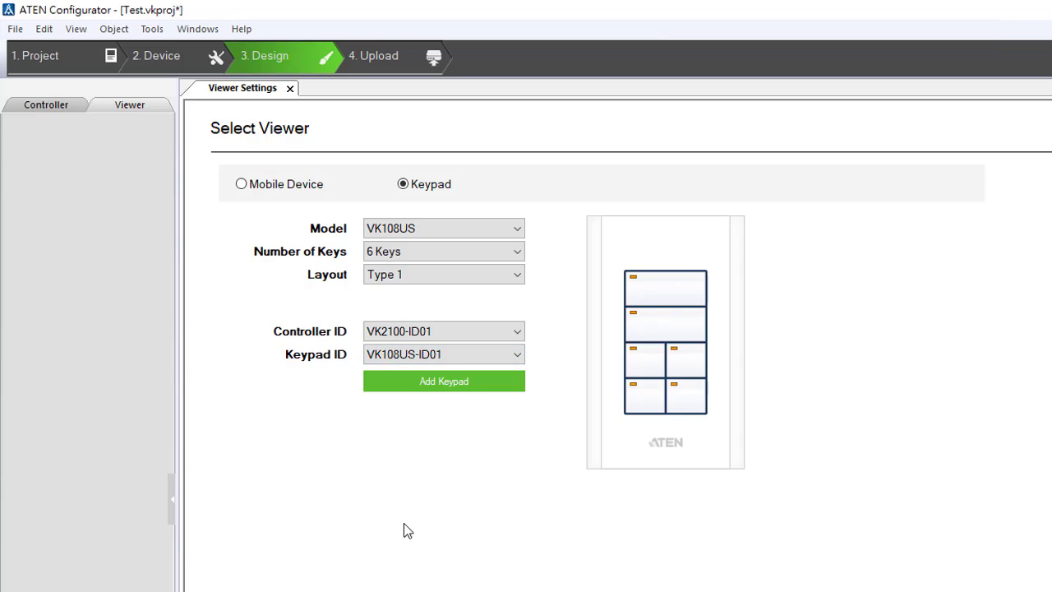
Step: Switch the viewer back to Mobile Device with the ATEN Theme 2 home page and finish creating it
click(242, 184)
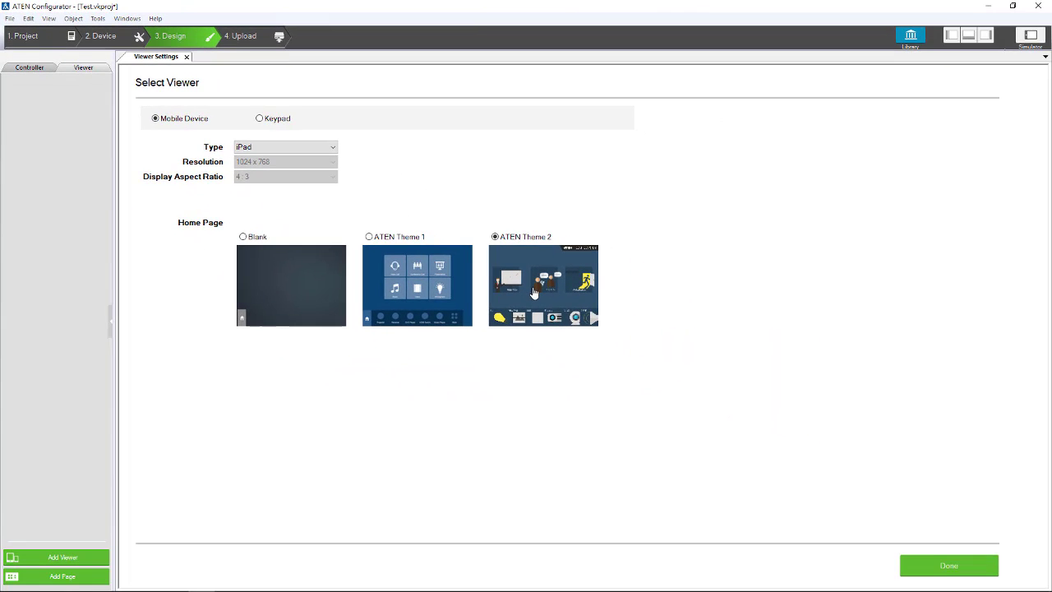
click(494, 238)
click(945, 567)
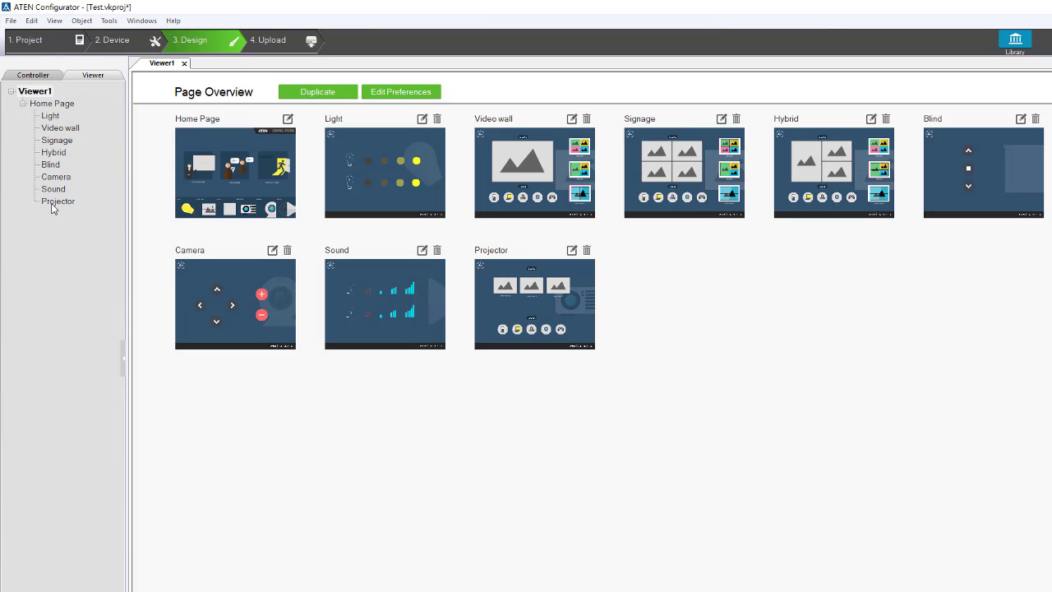
Step: Open Viewer1's Home Page in the page editor and fit more of its layout in view
double_click(60, 105)
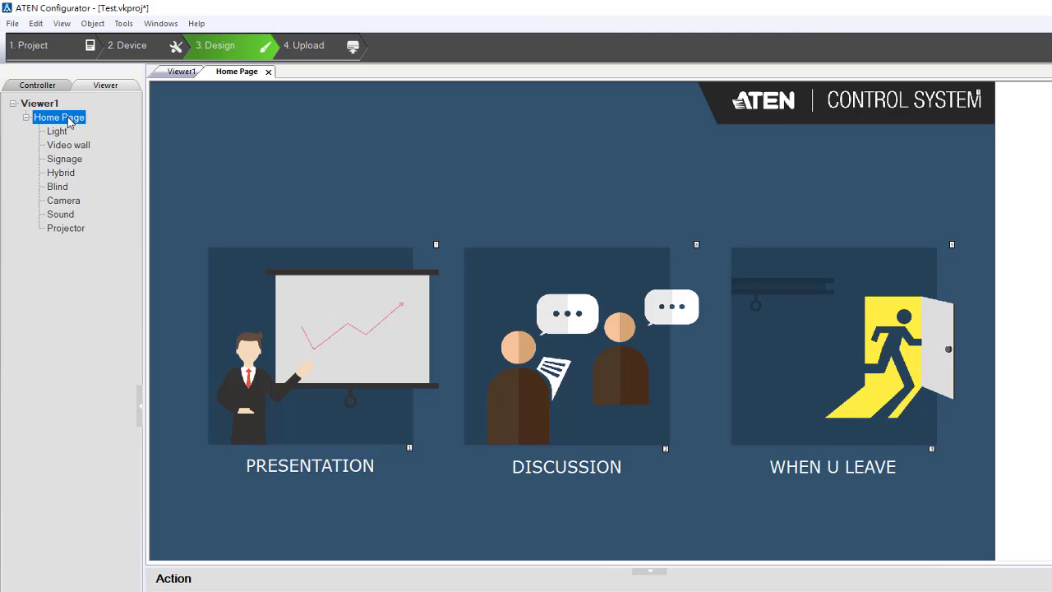
click(253, 176)
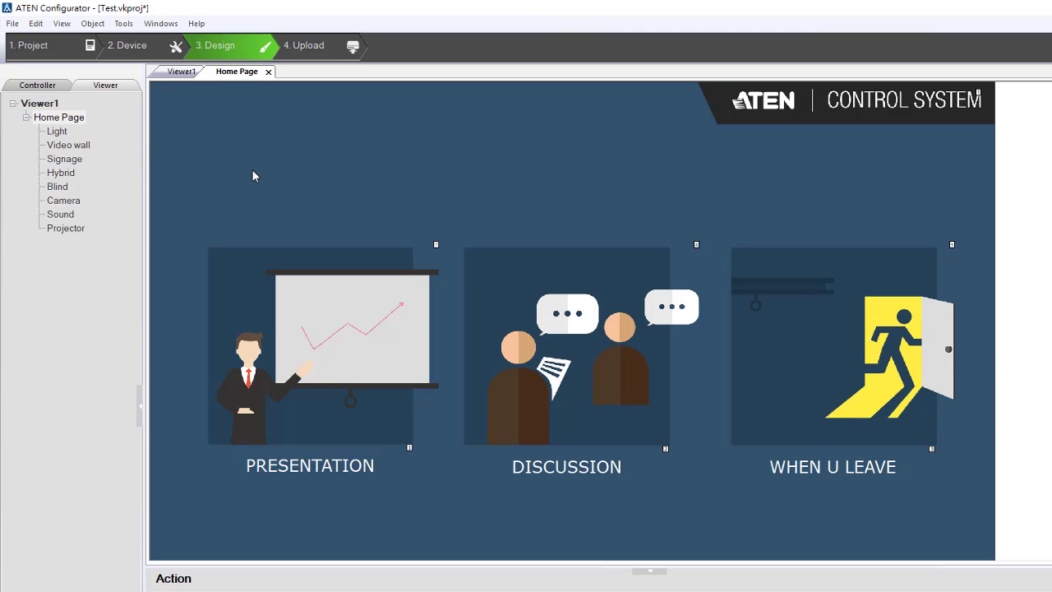
scroll(253, 170, up, 3)
scroll(253, 175, down, 4)
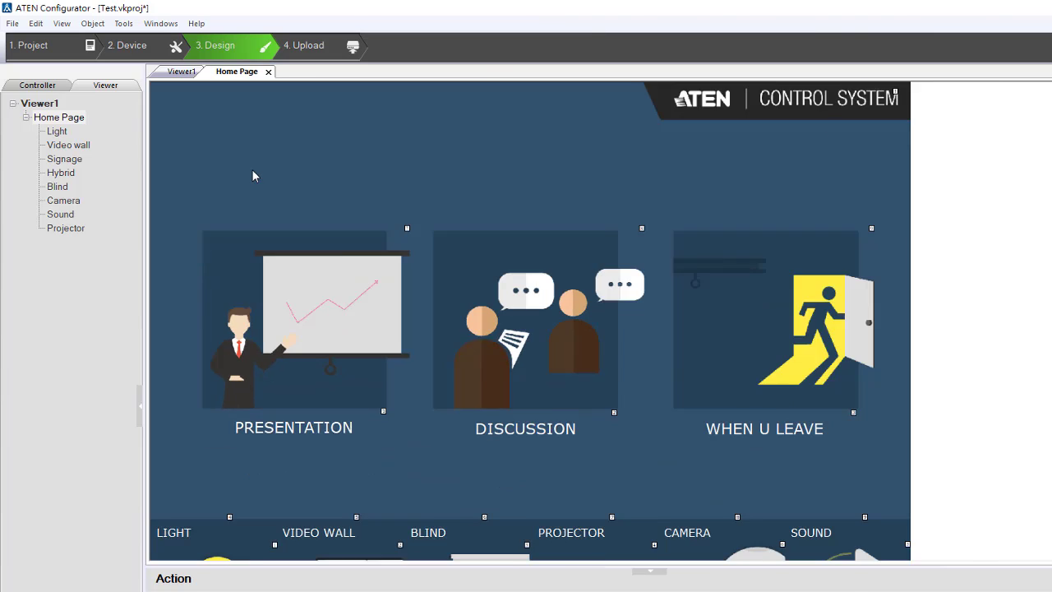